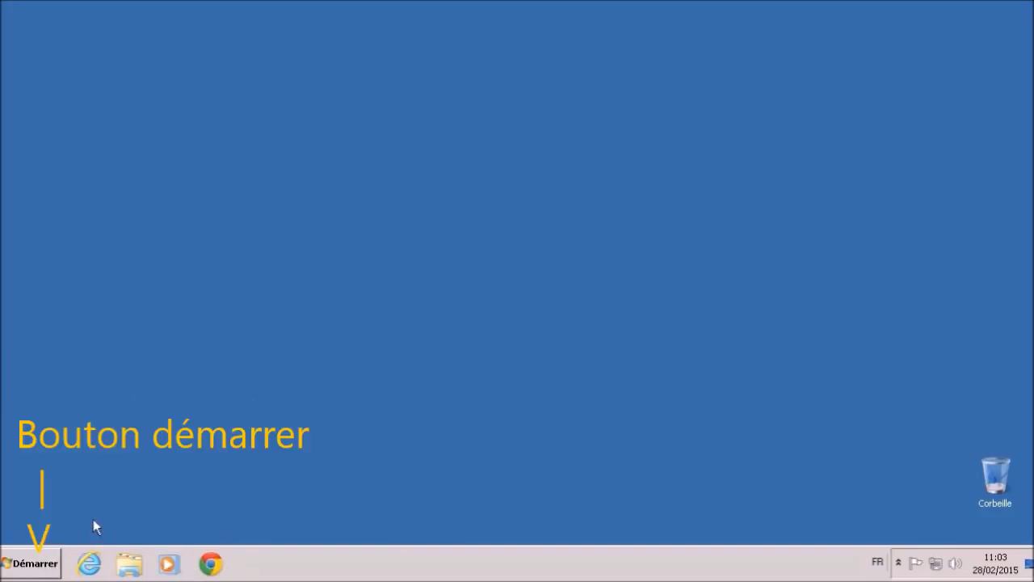
- Search the installed programs for "word" and launch Microsoft Word 2010
{"action": "left_click", "coordinate": [37, 568]}
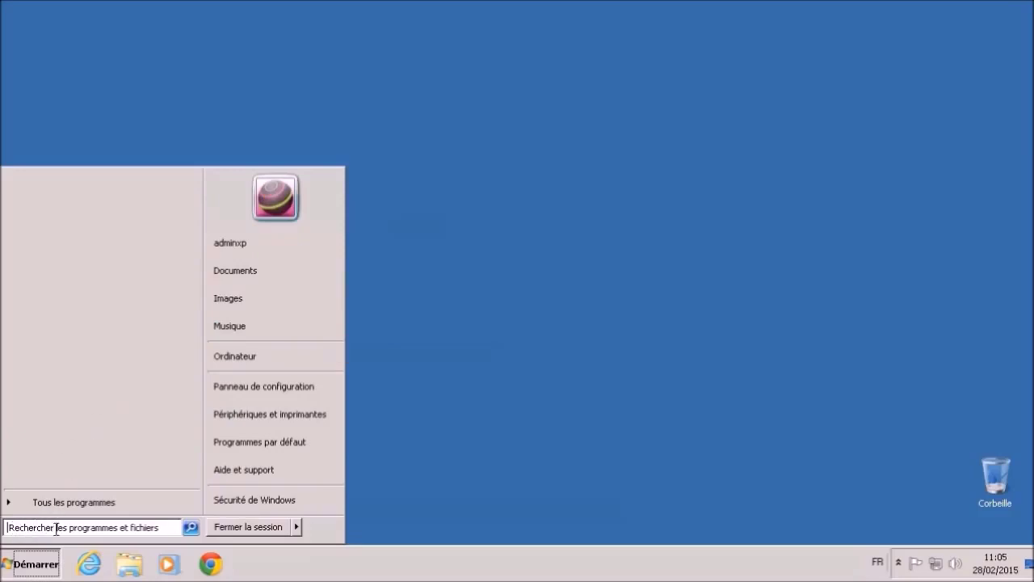
{"action": "left_click", "coordinate": [135, 527]}
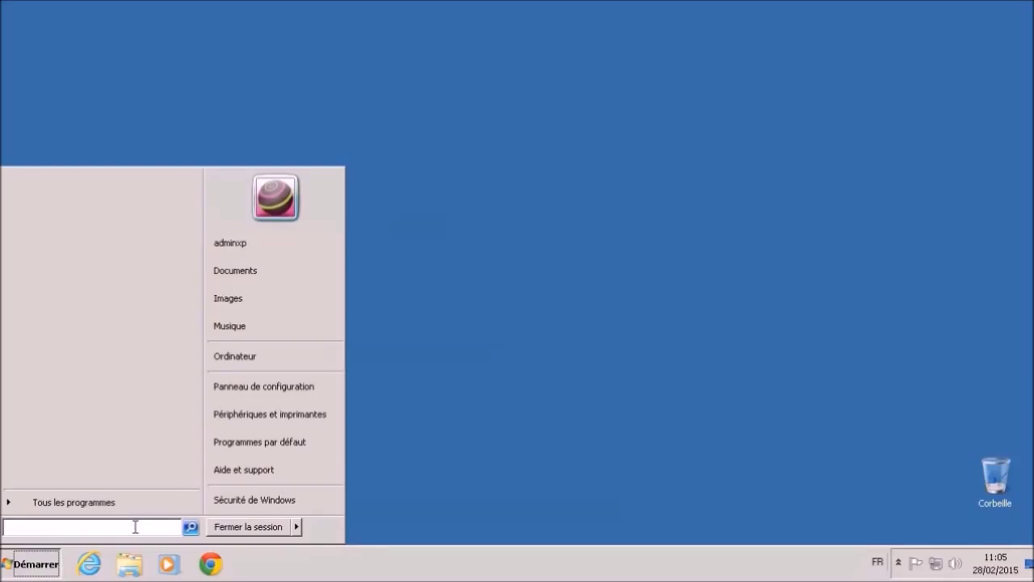
{"action": "type", "text": "word"}
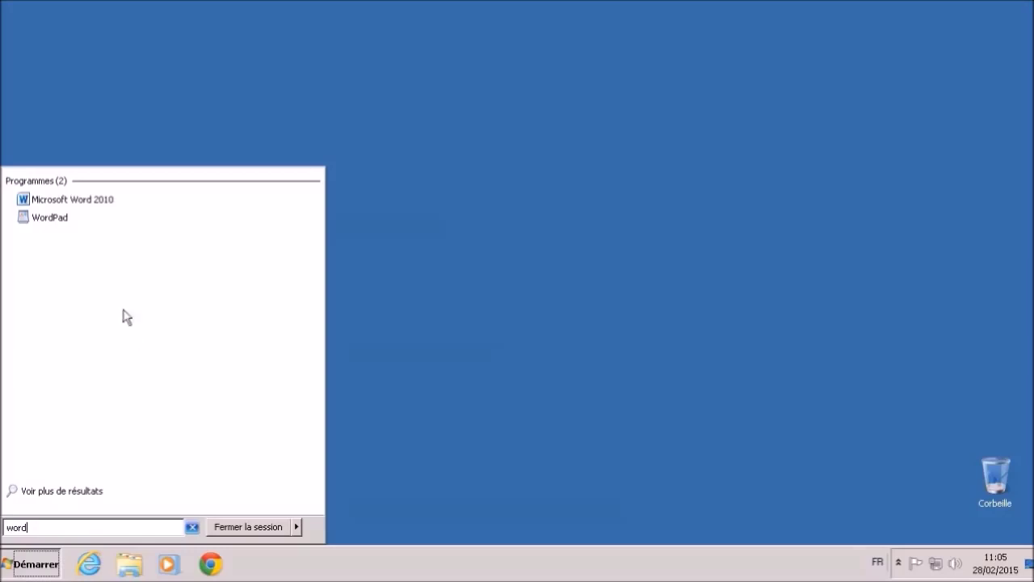
{"action": "left_click", "coordinate": [95, 209]}
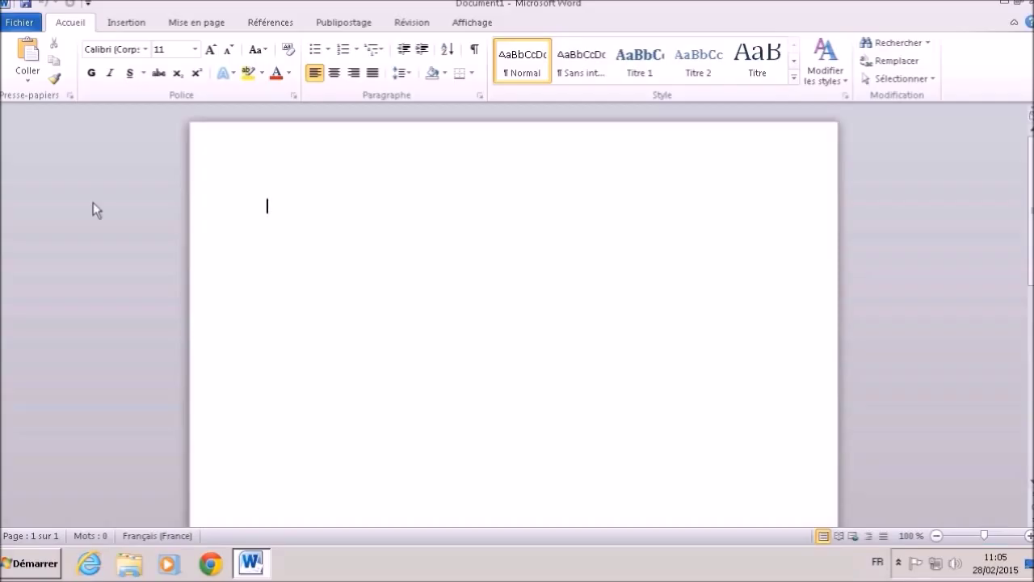
- Write "Ma vie en 15 tomes." as the first line of the blank document
{"action": "type", "text": "Ma vie"}
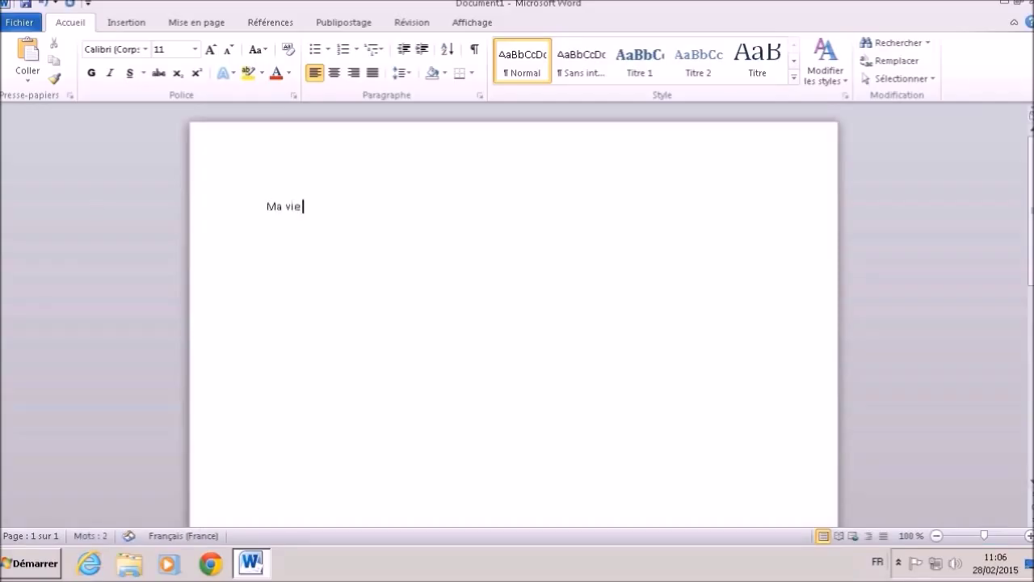
{"action": "type", "text": " en 15 tomes..."}
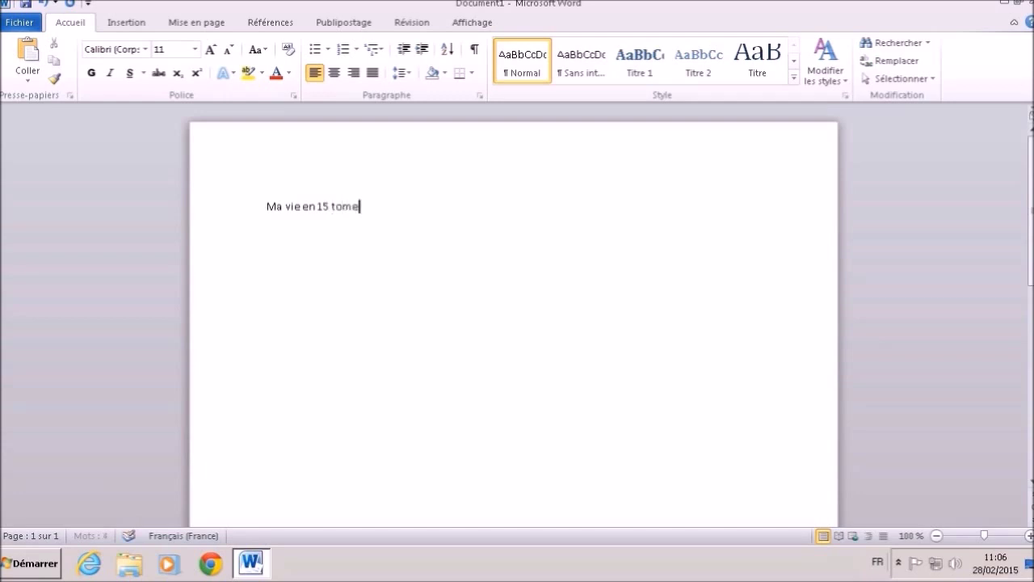
{"action": "key", "text": "BackSpace"}
{"action": "key", "text": "BackSpace"}
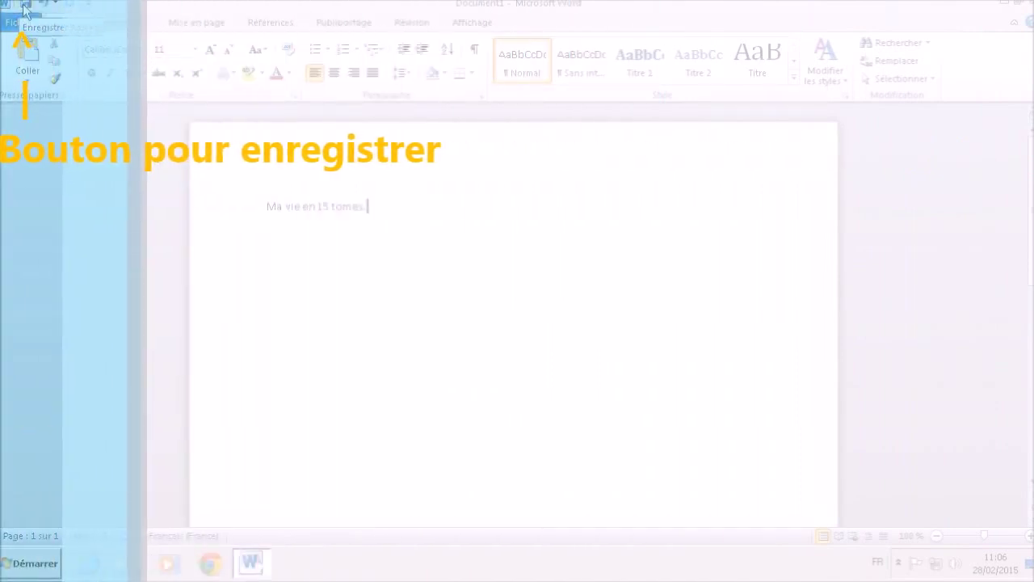
- Save the document as "Ma vie" in the Documents library, and close Word
{"action": "left_click", "coordinate": [24, 7]}
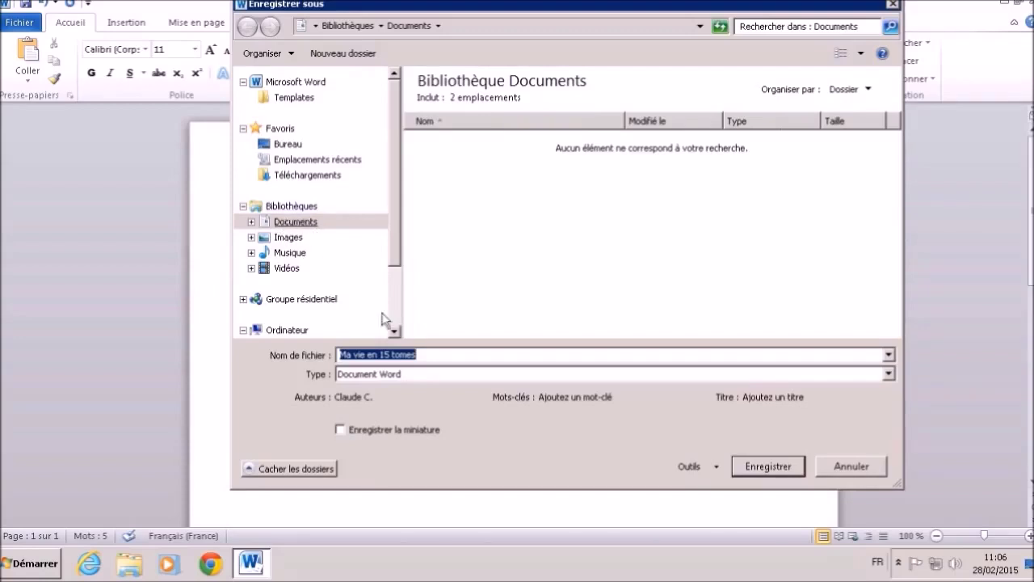
{"action": "left_click", "coordinate": [422, 354]}
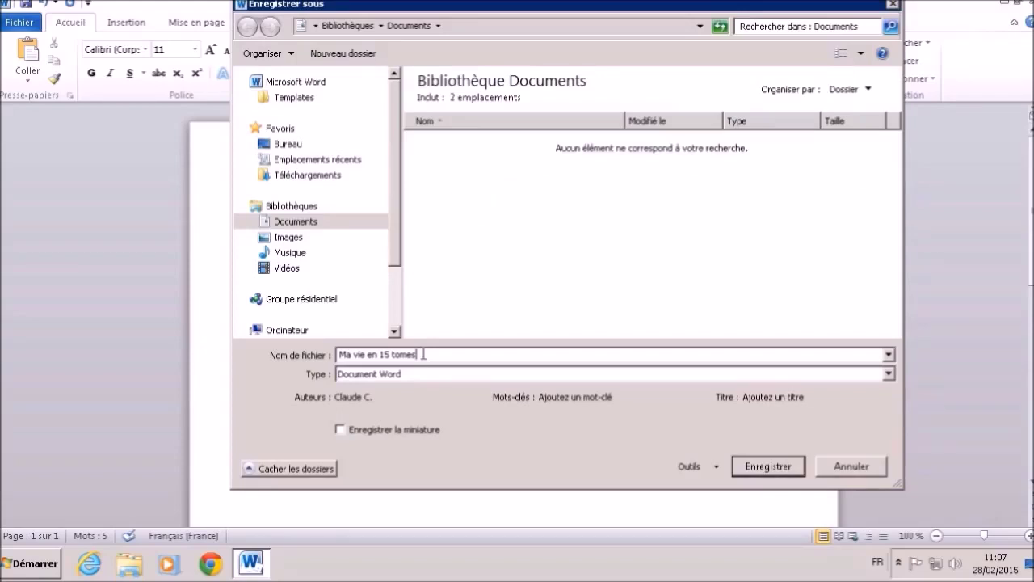
{"action": "key", "text": "BackSpace"}
{"action": "key", "text": "BackSpace"}
{"action": "key", "text": "BackSpace"}
{"action": "key", "text": "BackSpace"}
{"action": "key", "text": "BackSpace"}
{"action": "key", "text": "BackSpace"}
{"action": "key", "text": "BackSpace"}
{"action": "key", "text": "BackSpace"}
{"action": "key", "text": "BackSpace"}
{"action": "key", "text": "BackSpace"}
{"action": "key", "text": "BackSpace"}
{"action": "key", "text": "BackSpace"}
{"action": "left_click", "coordinate": [775, 468]}
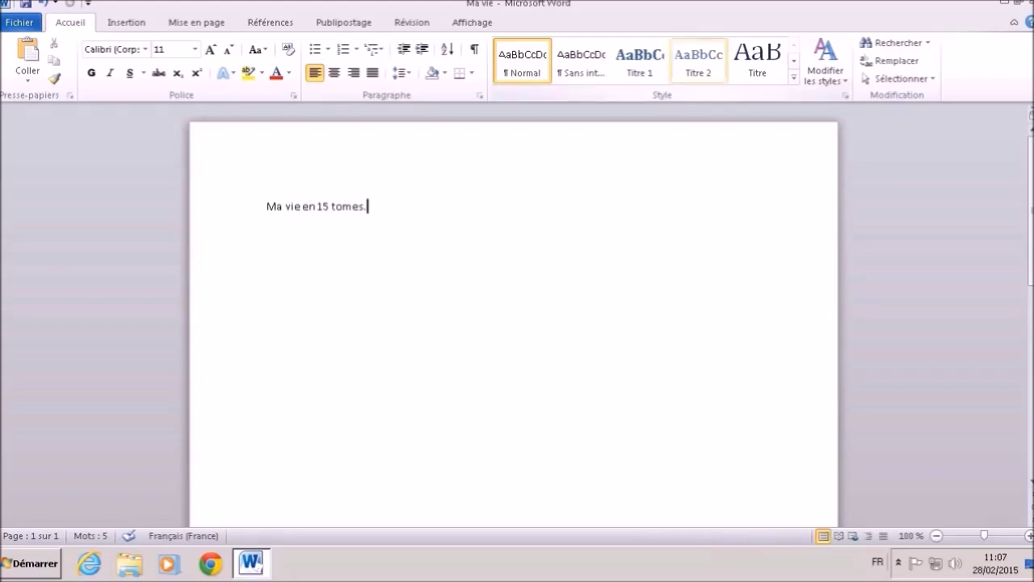
{"action": "left_click", "coordinate": [1028, 4]}
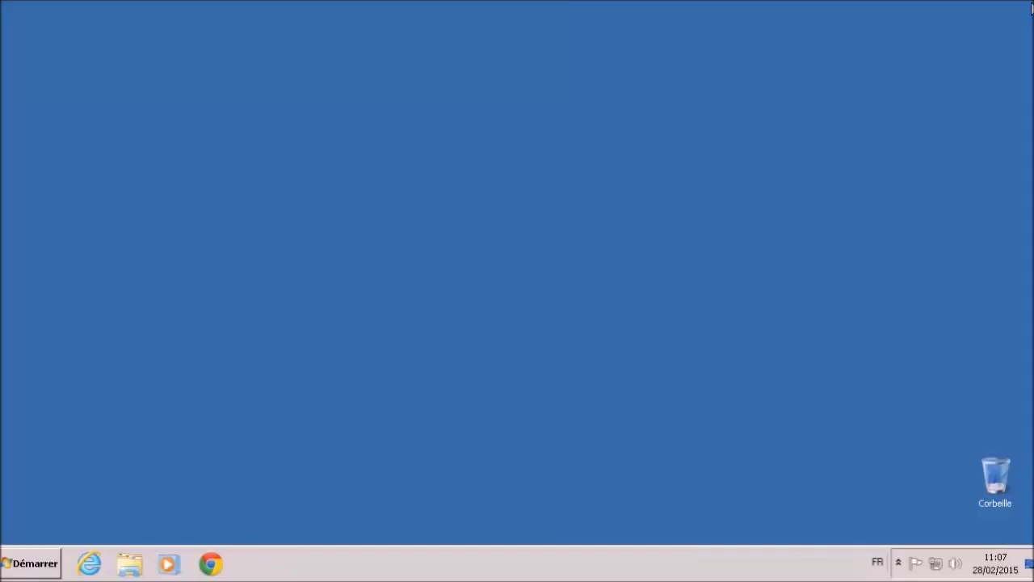
- Pin the recent document "ma vie" to Microsoft Word 2010's file list in the Start menu and open it
{"action": "left_click", "coordinate": [33, 565]}
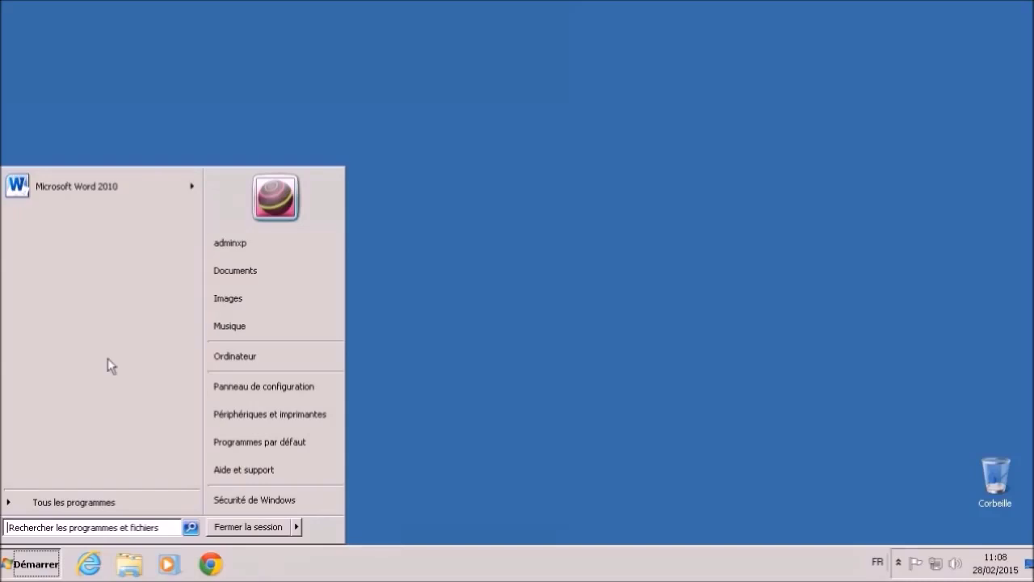
{"action": "mouse_move", "coordinate": [67, 197]}
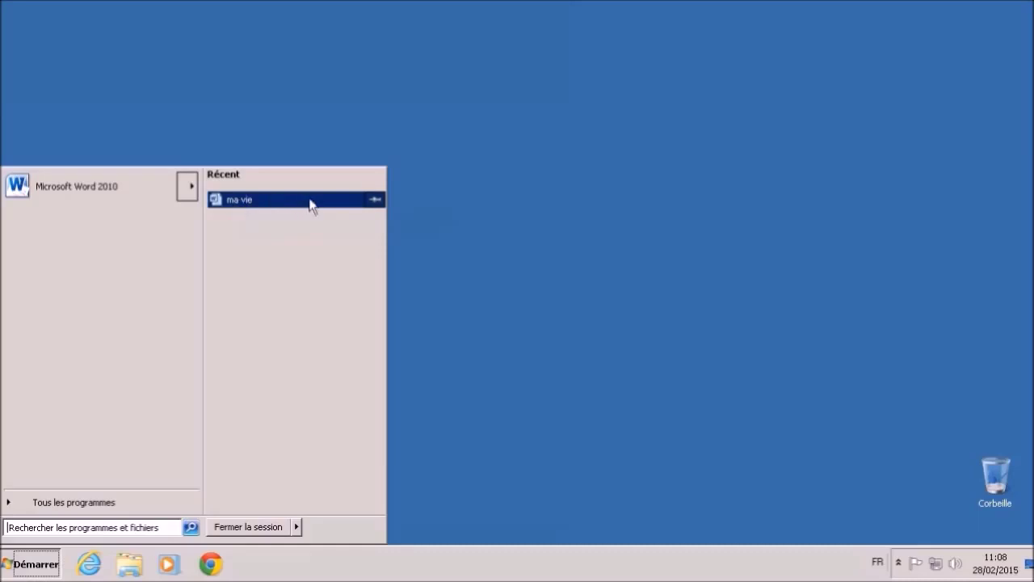
{"action": "left_click", "coordinate": [377, 200]}
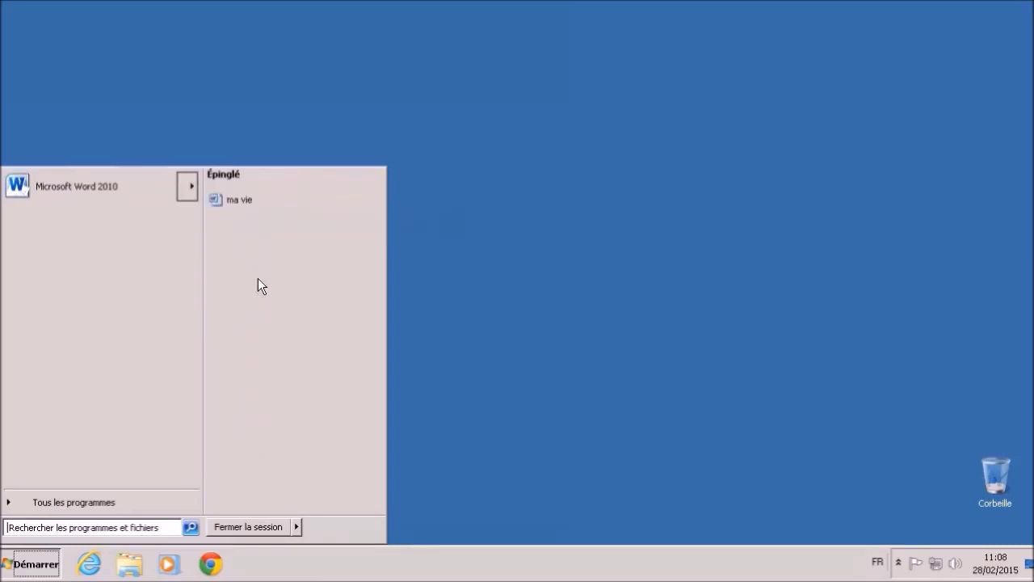
{"action": "left_click", "coordinate": [235, 200]}
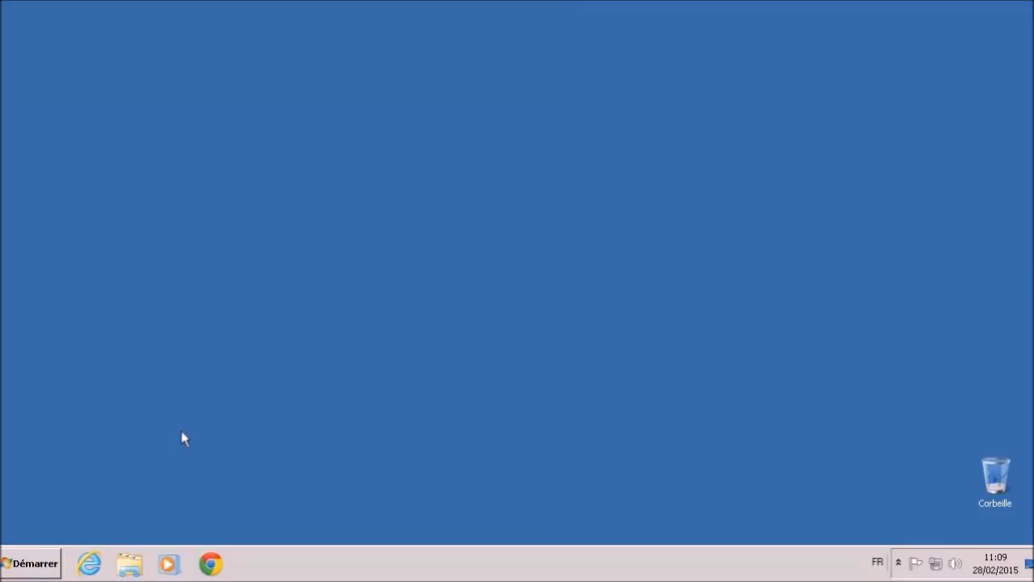
- Search the installed programs for "powerpoint" and launch Microsoft PowerPoint 2010
{"action": "left_click", "coordinate": [34, 564]}
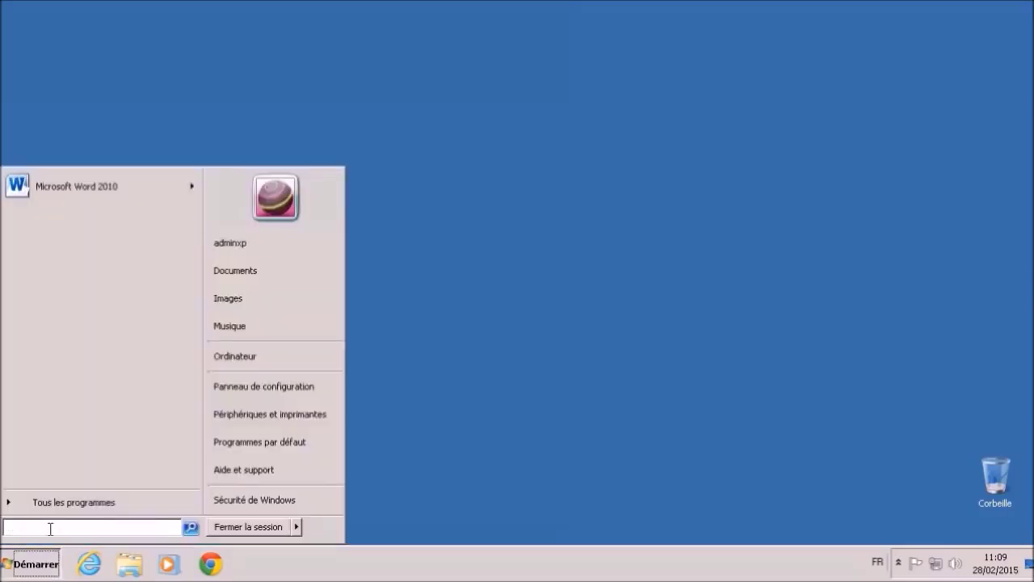
{"action": "type", "text": "power"}
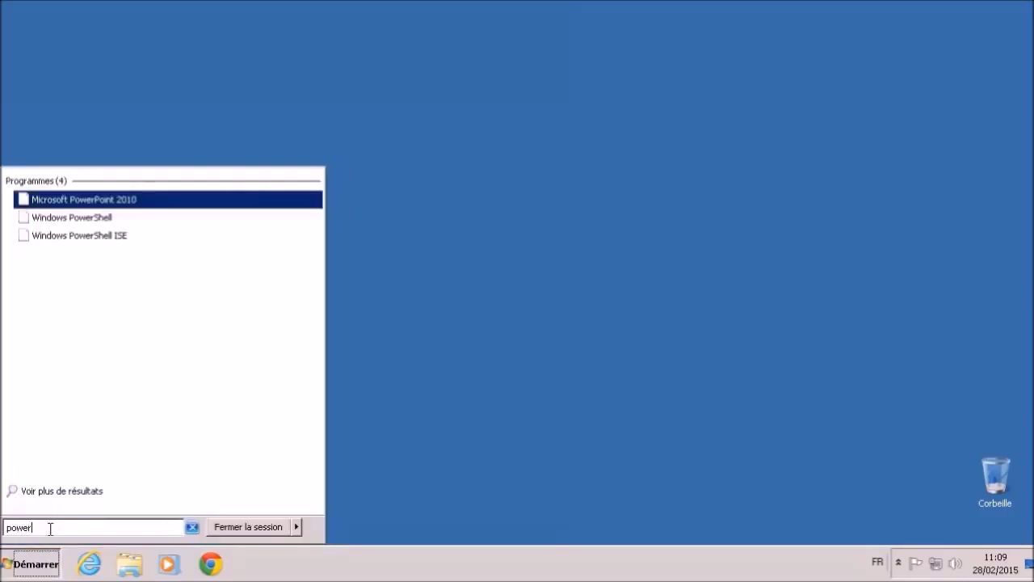
{"action": "type", "text": "point"}
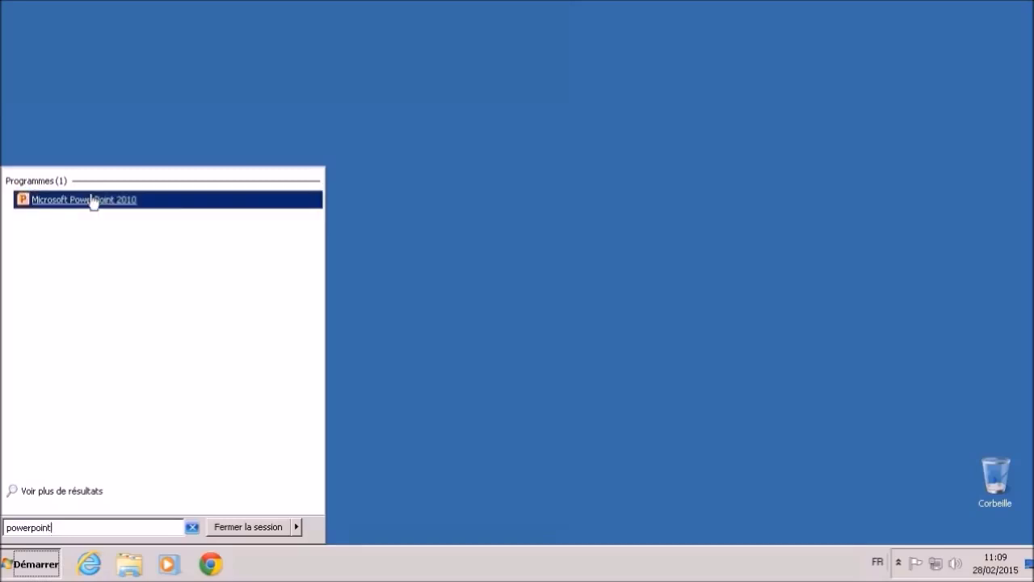
{"action": "left_click", "coordinate": [93, 202]}
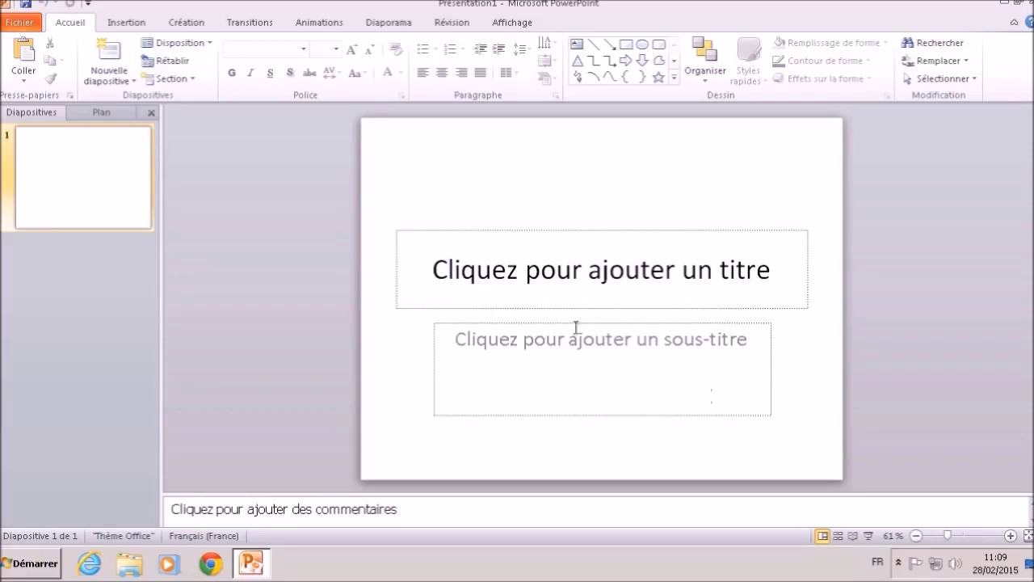
- Fill in the title slide with the title "Ma vie passionnante" and the subtitle "A découvrir et à savourer"
{"action": "left_click", "coordinate": [587, 277]}
{"action": "type", "text": "Ma vie passionnant"}
{"action": "type", "text": "e"}
{"action": "key", "text": "ctrl+Return"}
{"action": "type", "text": "A"}
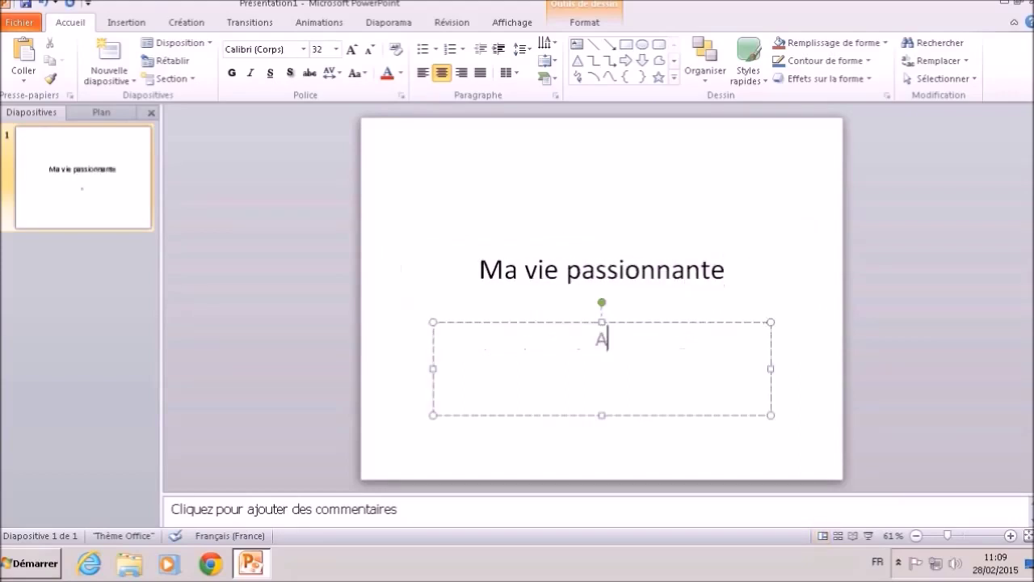
{"action": "type", "text": " découvr"}
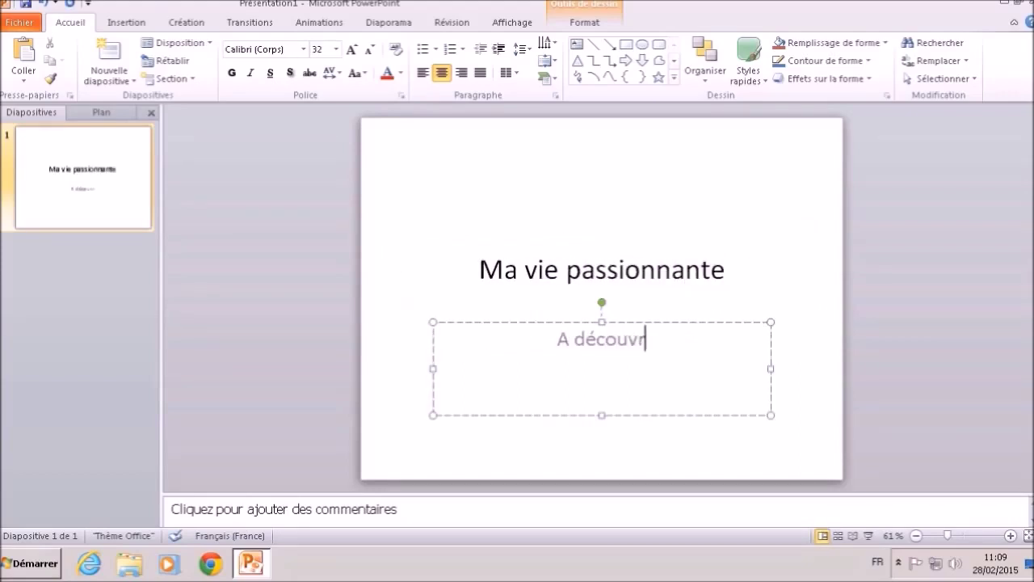
{"action": "type", "text": "ir et à savour"}
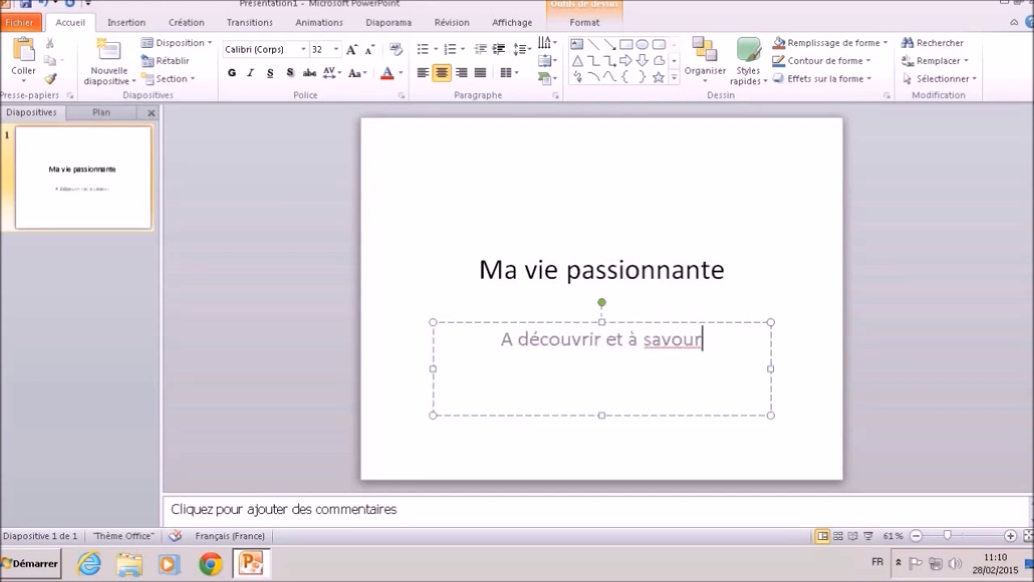
{"action": "type", "text": "er"}
{"action": "left_click", "coordinate": [822, 458]}
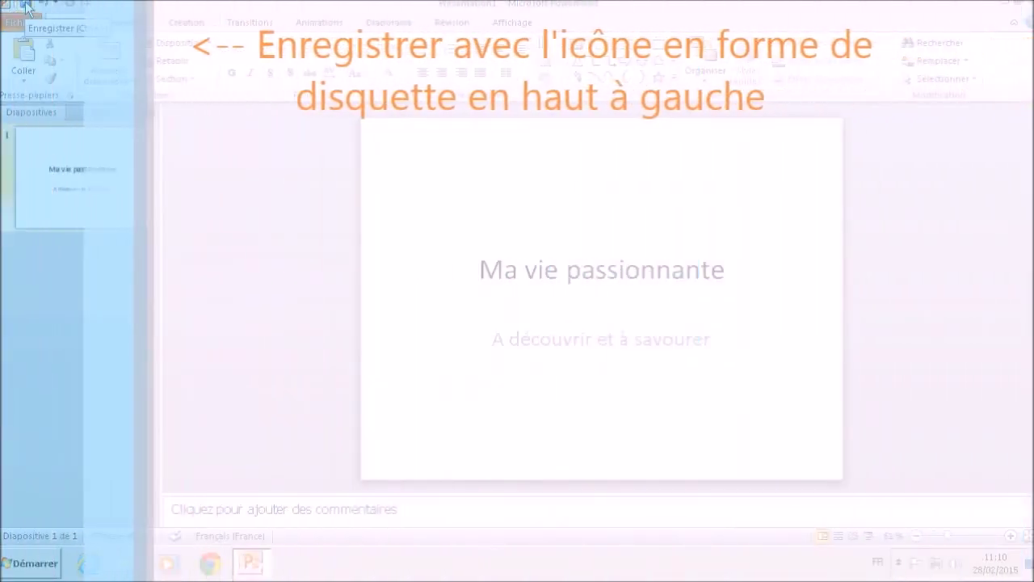
- Save the presentation as "Ma vie passionnante" in the Documents library, and close PowerPoint
{"action": "left_click", "coordinate": [27, 6]}
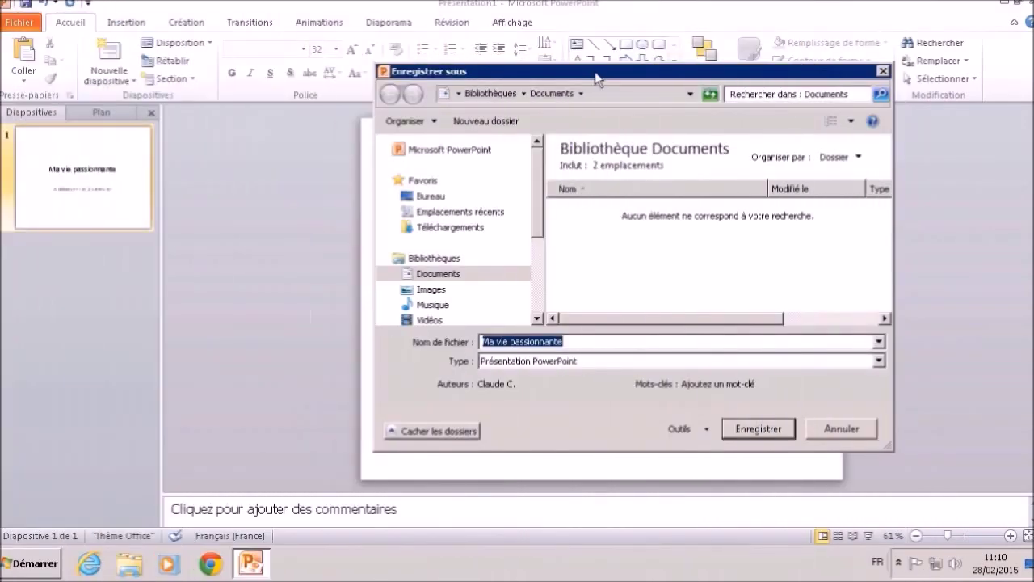
{"action": "left_click", "coordinate": [616, 341]}
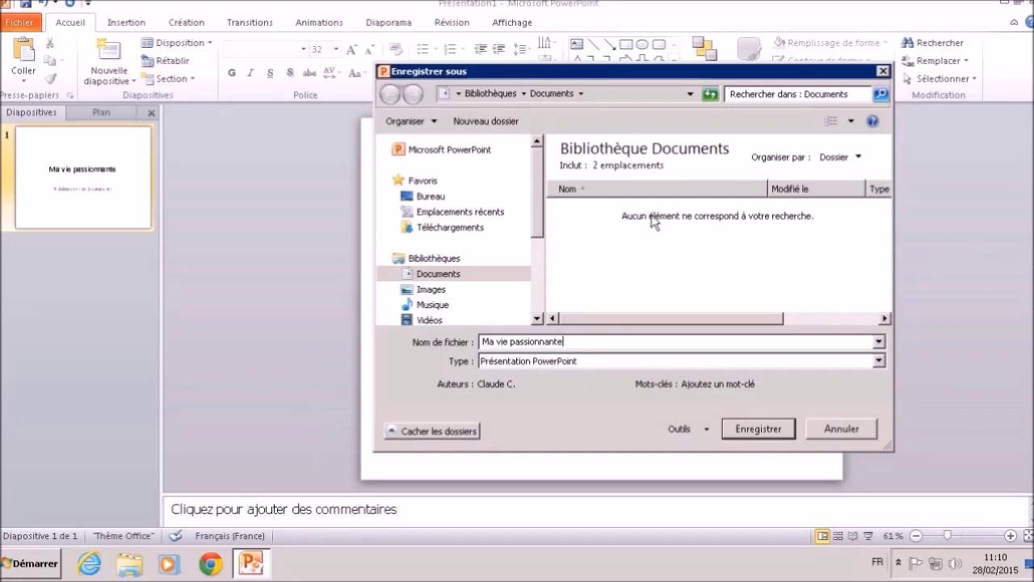
{"action": "left_click", "coordinate": [762, 433]}
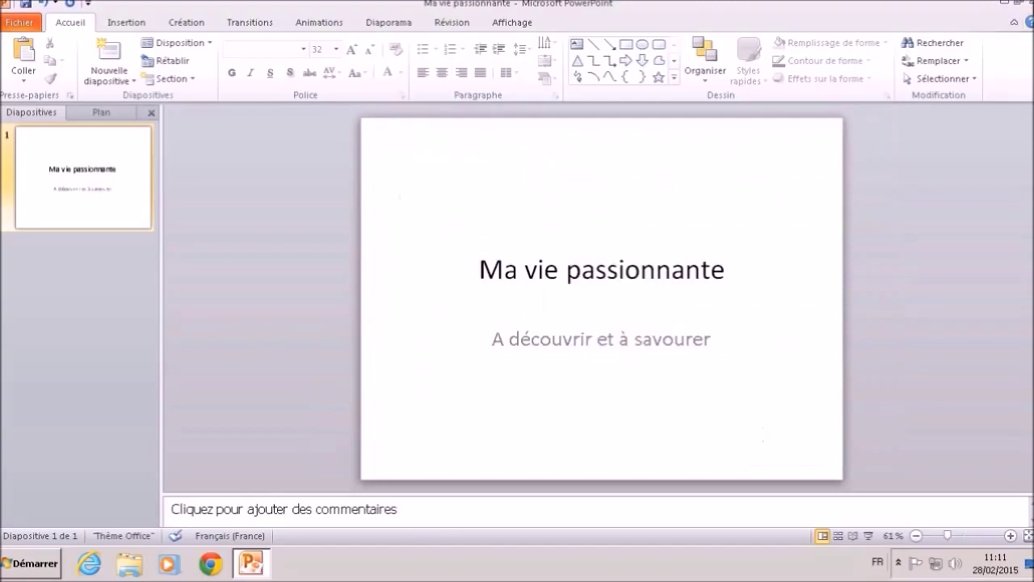
{"action": "key", "text": "alt+F4"}
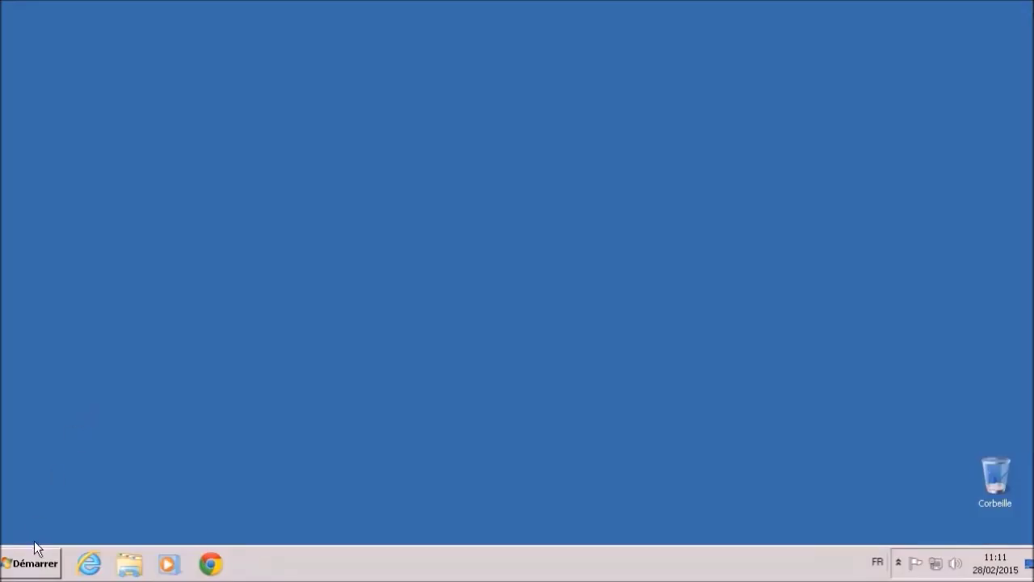
{"action": "left_click", "coordinate": [41, 565]}
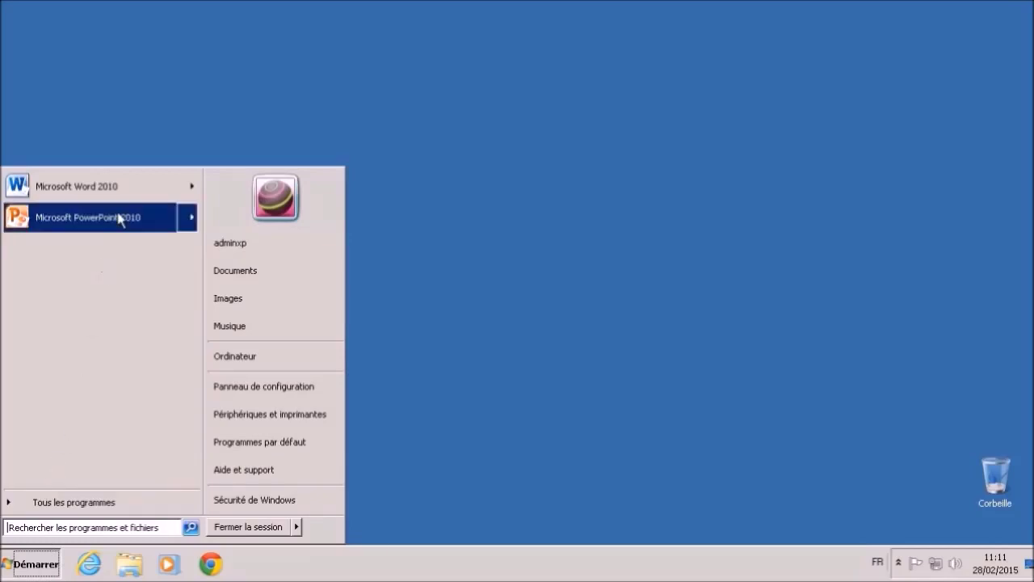
{"action": "mouse_move", "coordinate": [119, 219]}
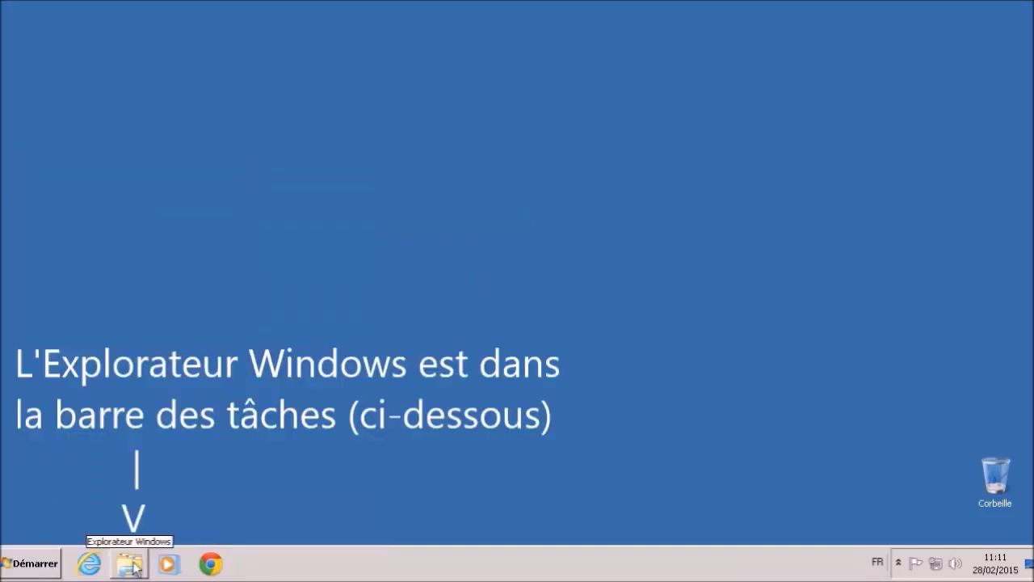
- Browse to the Documents library in Windows Explorer and open the Word document "Ma vie"
{"action": "left_click", "coordinate": [130, 564]}
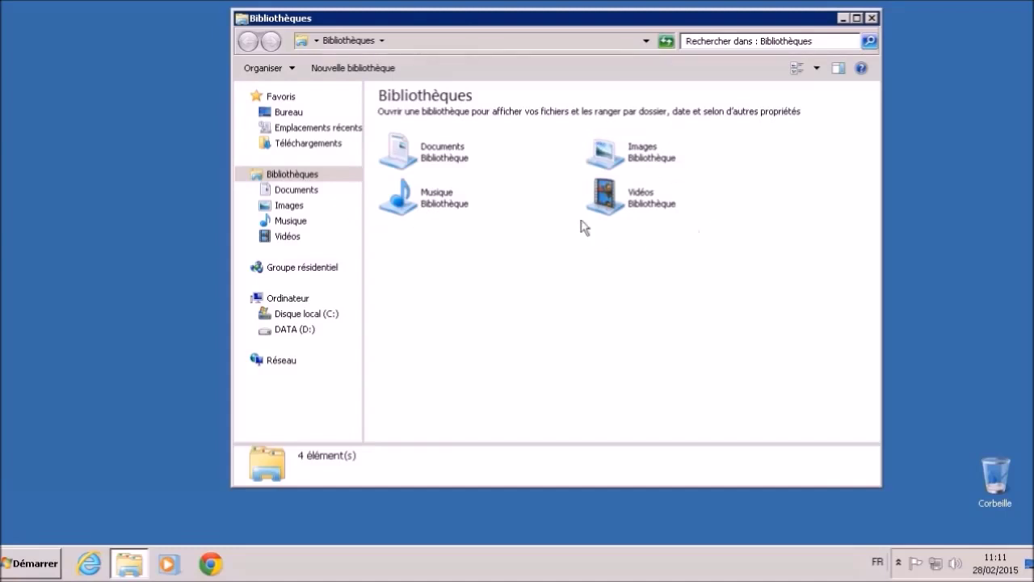
{"action": "left_click", "coordinate": [297, 190]}
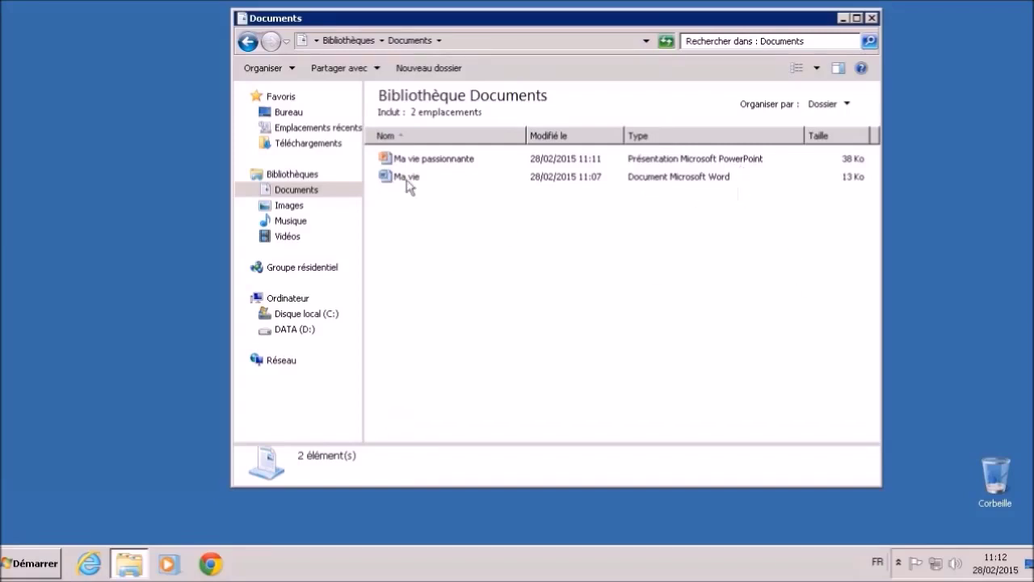
{"action": "mouse_move", "coordinate": [408, 186]}
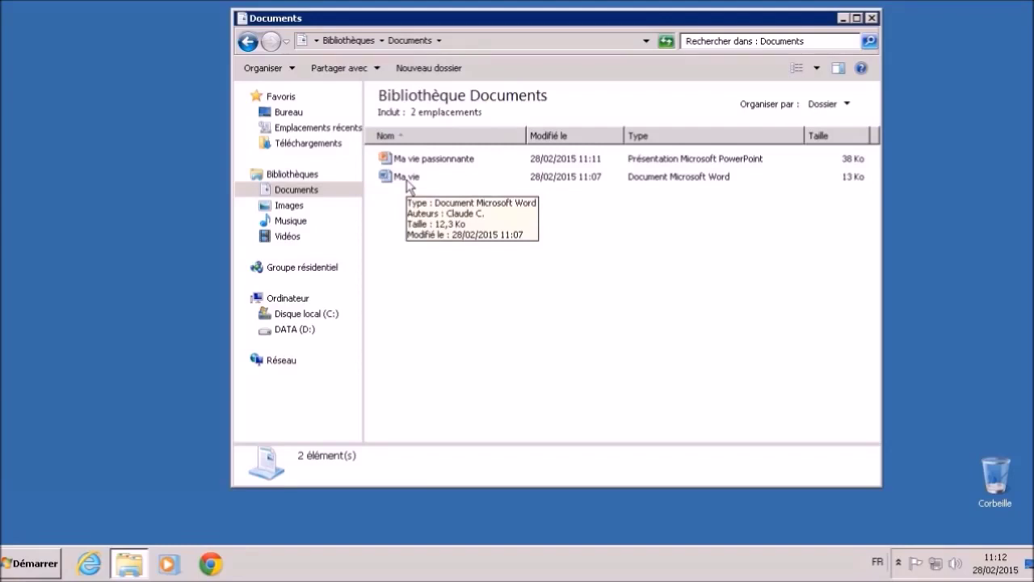
{"action": "double_click", "coordinate": [407, 178]}
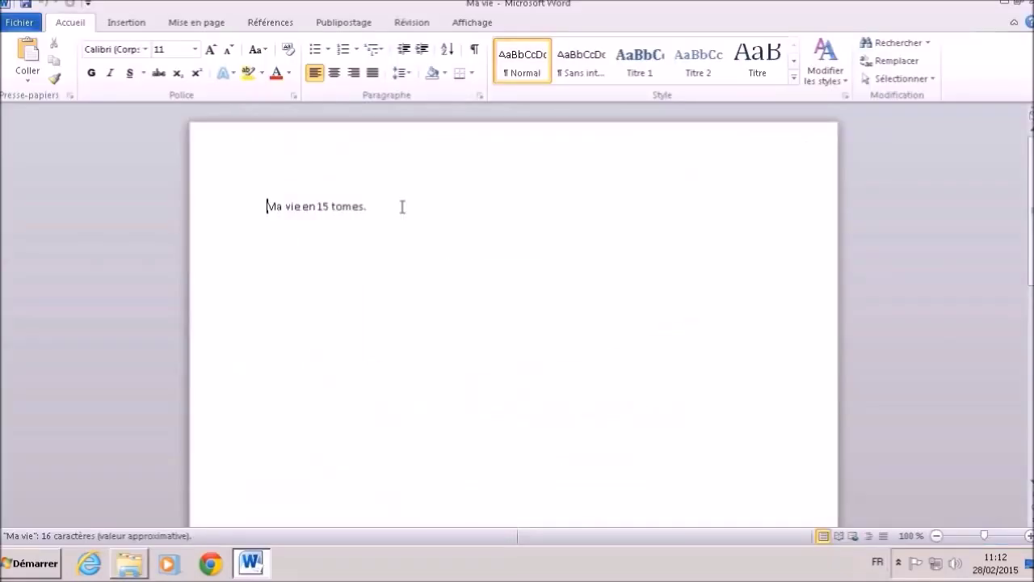
- Add the line "Chapitre 1" two paragraphs below the existing sentence, and save and close the document
{"action": "left_click", "coordinate": [401, 206]}
{"action": "key", "text": "Return"}
{"action": "key", "text": "Return"}
{"action": "type", "text": "Chapi"}
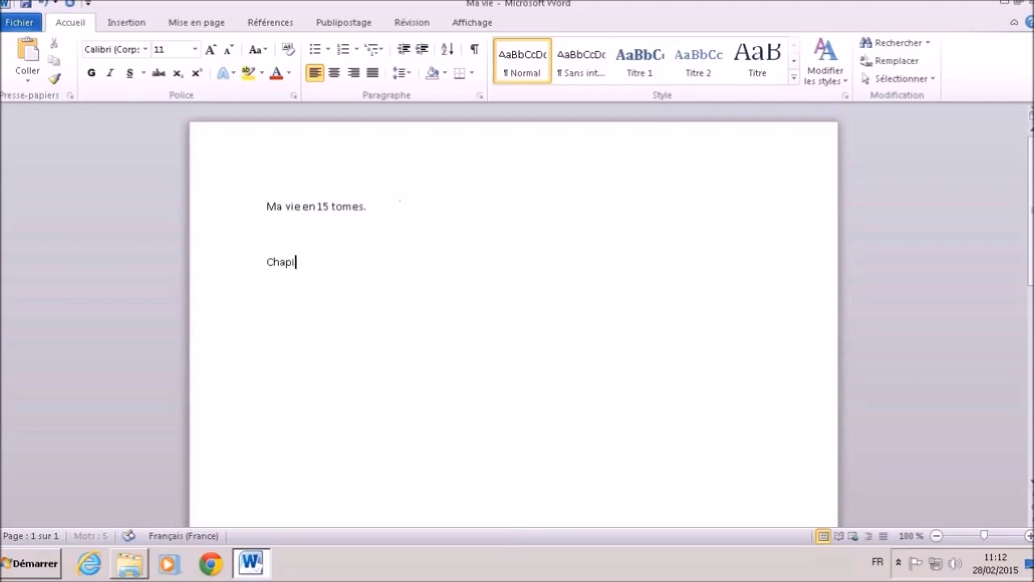
{"action": "type", "text": "tre 1"}
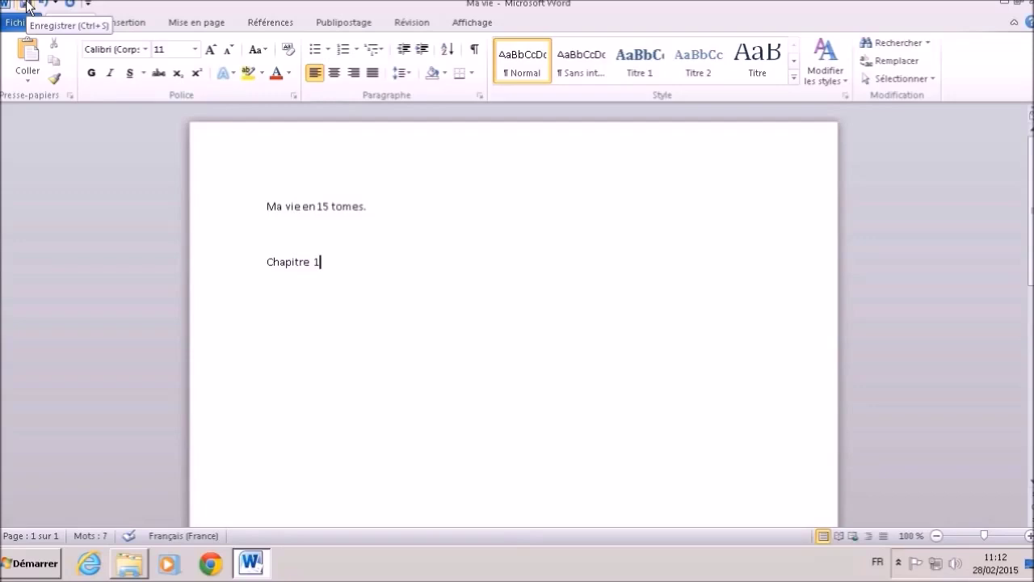
{"action": "left_click", "coordinate": [26, 7]}
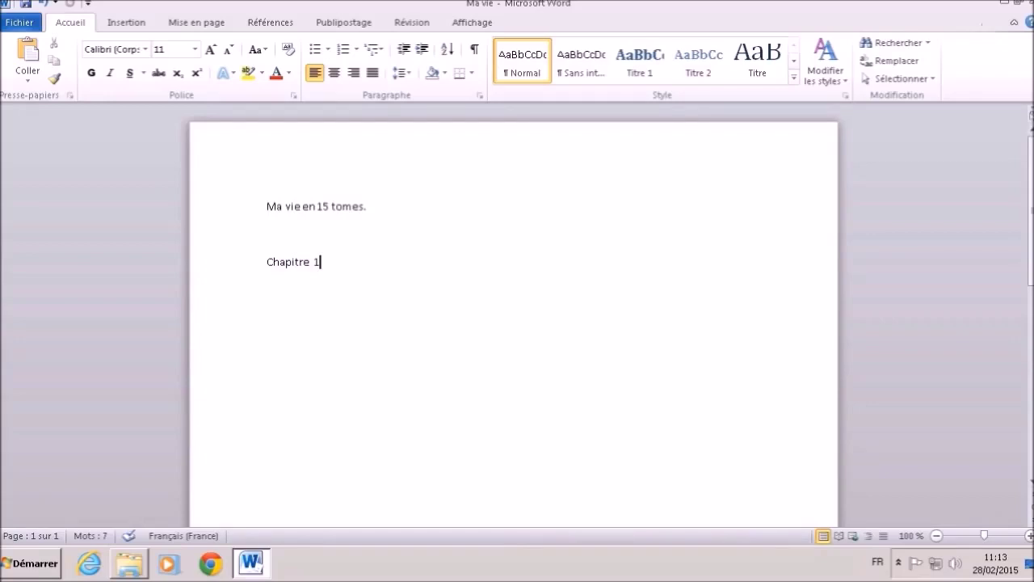
{"action": "left_click", "coordinate": [1024, 3]}
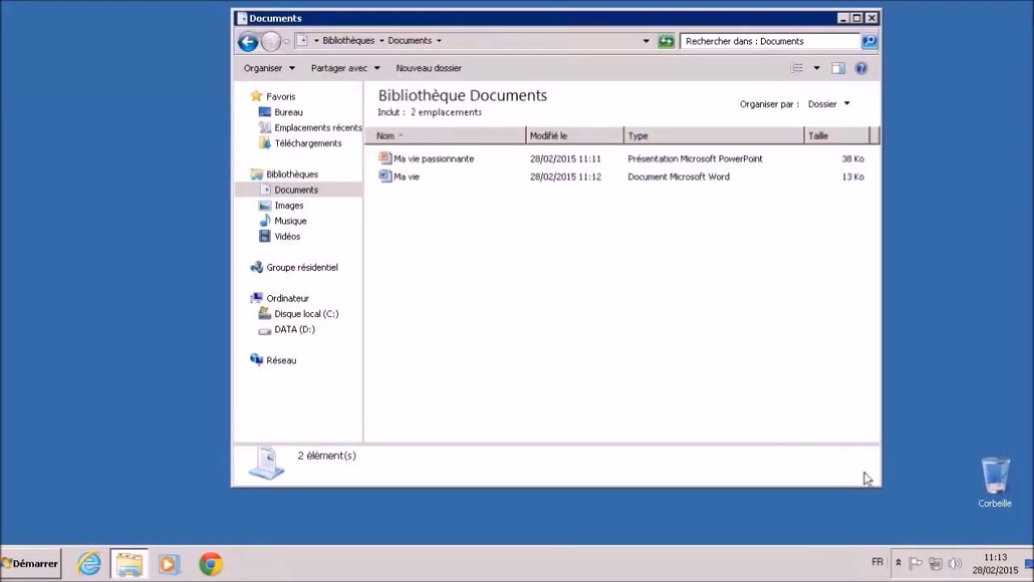